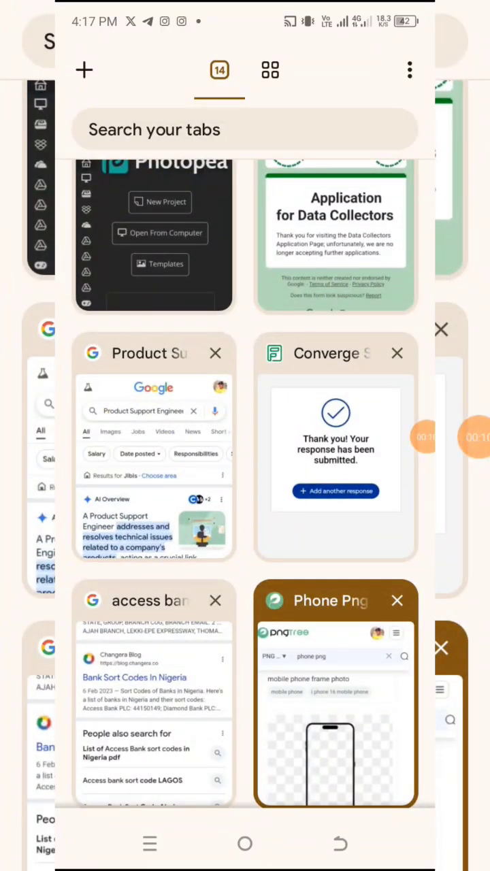
- In the Phone Png tab, go to photopea.com by typing 'pho' in the address bar
click(335, 707)
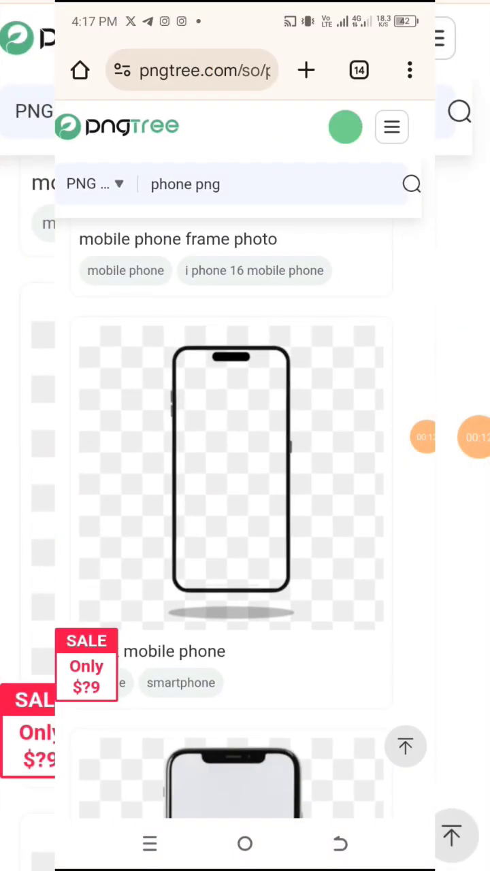
click(190, 70)
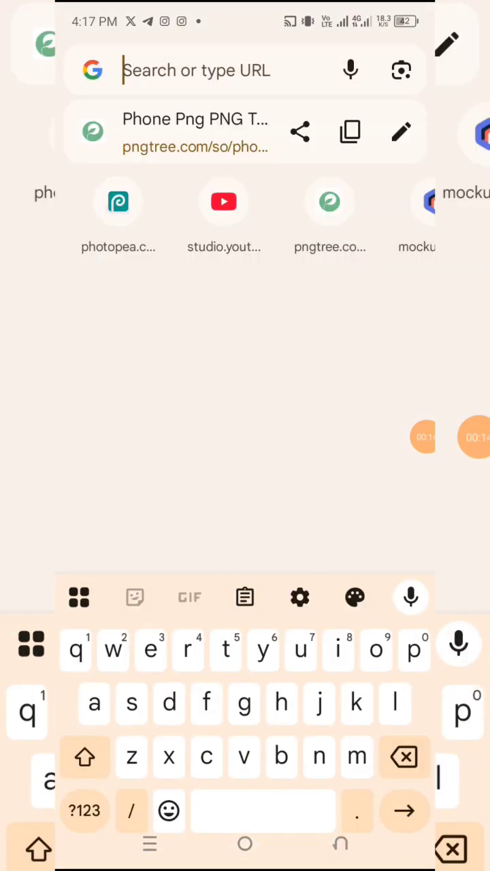
text(photopea.com)
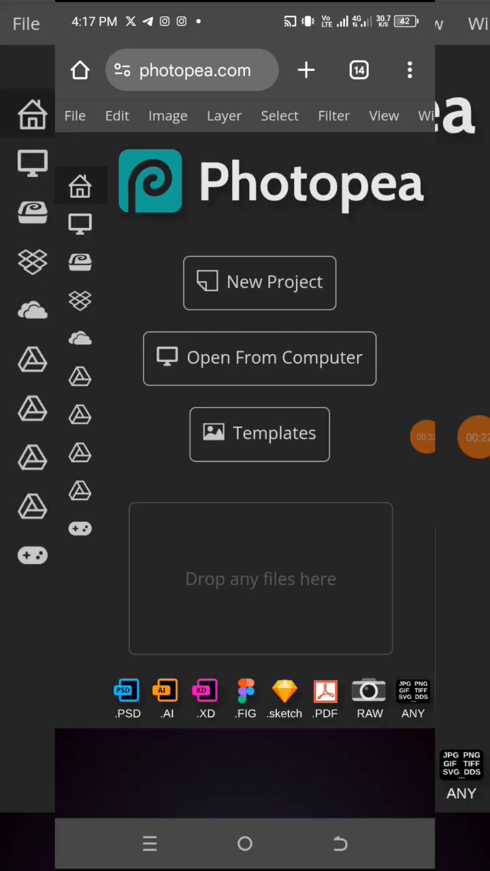
mouse_move(425, 437)
mouse_down()
mouse_move(204, 434)
mouse_move(148, 410)
mouse_move(363, 410)
mouse_move(332, 331)
mouse_move(351, 357)
mouse_move(305, 340)
mouse_move(162, 344)
mouse_move(361, 356)
mouse_move(157, 350)
mouse_move(179, 361)
mouse_move(188, 352)
mouse_move(177, 367)
mouse_move(194, 375)
mouse_move(285, 333)
mouse_move(290, 367)
mouse_move(361, 365)
mouse_move(213, 369)
mouse_move(229, 379)
mouse_move(355, 384)
mouse_move(200, 397)
mouse_move(374, 501)
mouse_move(271, 403)
mouse_move(347, 541)
mouse_move(381, 503)
mouse_move(167, 513)
mouse_move(371, 515)
mouse_move(374, 504)
mouse_move(201, 427)
mouse_move(157, 489)
mouse_up()
mouse_move(157, 489)
mouse_down()
mouse_move(343, 439)
mouse_move(197, 405)
mouse_up()
mouse_move(197, 405)
mouse_down()
mouse_move(340, 455)
mouse_move(410, 437)
mouse_up()
- Scroll the Hot templates list to Realistic Gold Text and open its detail page
click(259, 433)
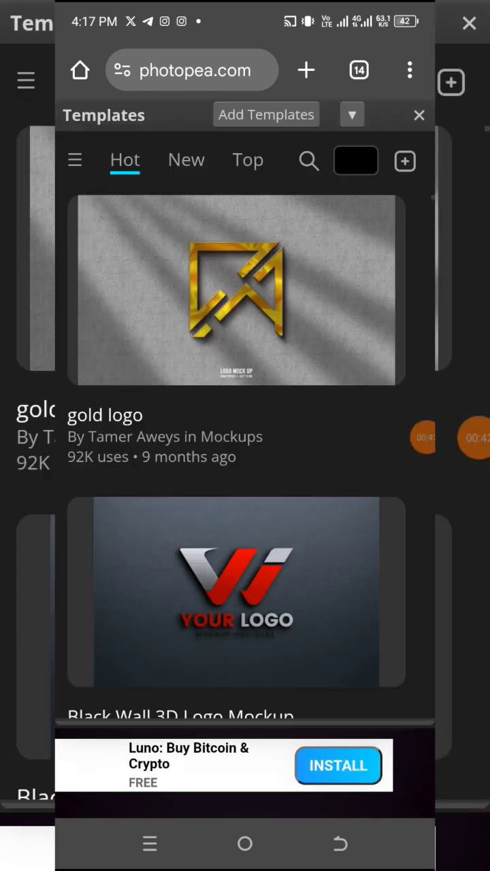
scroll(236, 455, down, 5)
scroll(236, 455, down, 10)
scroll(236, 456, down, 10)
scroll(236, 456, down, 10)
scroll(236, 455, down, 10)
scroll(236, 455, down, 10)
scroll(236, 455, down, 10)
scroll(236, 455, down, 10)
scroll(236, 456, down, 10)
scroll(236, 455, down, 10)
scroll(236, 456, down, 10)
scroll(236, 456, down, 10)
scroll(236, 456, down, 10)
scroll(236, 455, down, 2)
scroll(236, 456, down, 10)
scroll(236, 456, down, 10)
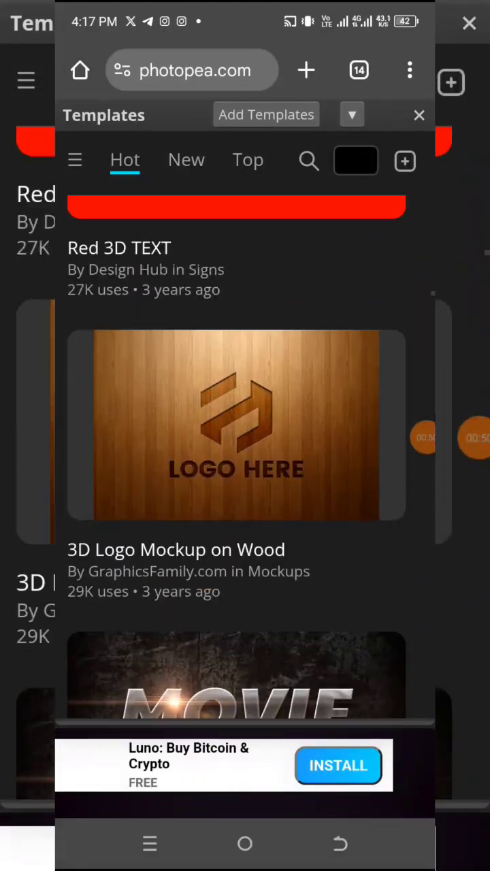
scroll(236, 456, down, 10)
scroll(236, 455, down, 10)
scroll(236, 456, down, 10)
scroll(236, 456, down, 10)
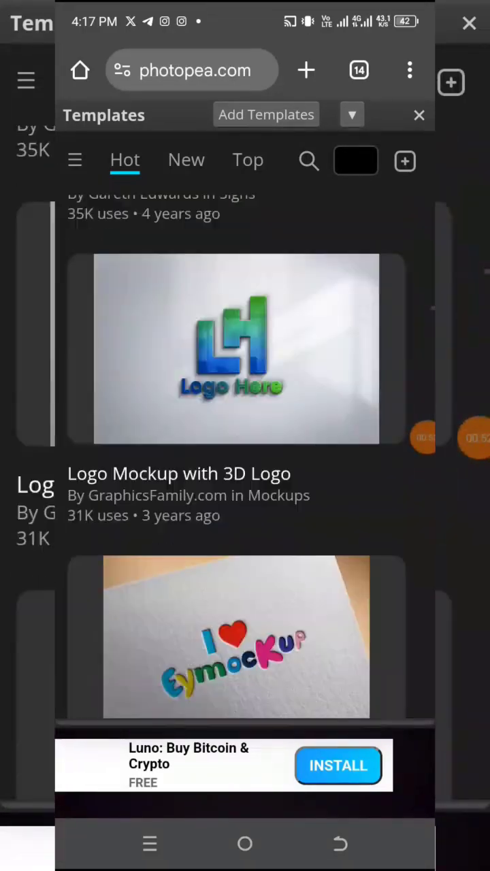
scroll(236, 455, up, 5)
scroll(236, 456, up, 5)
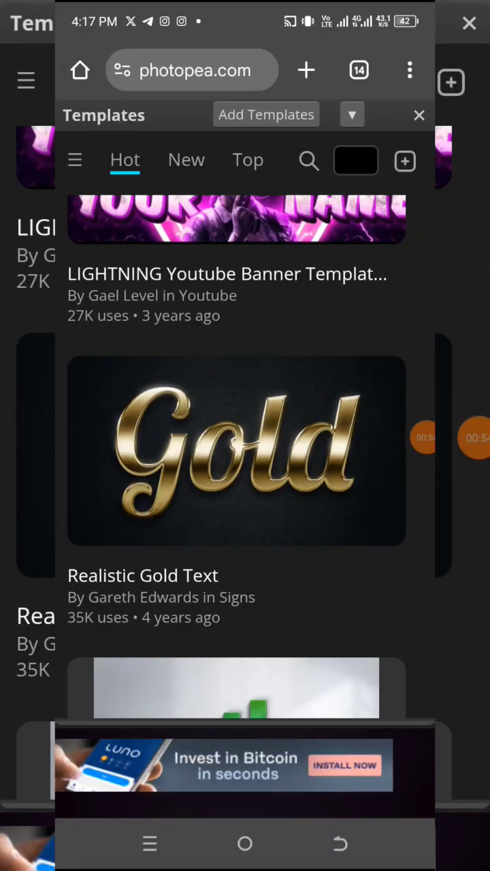
click(236, 451)
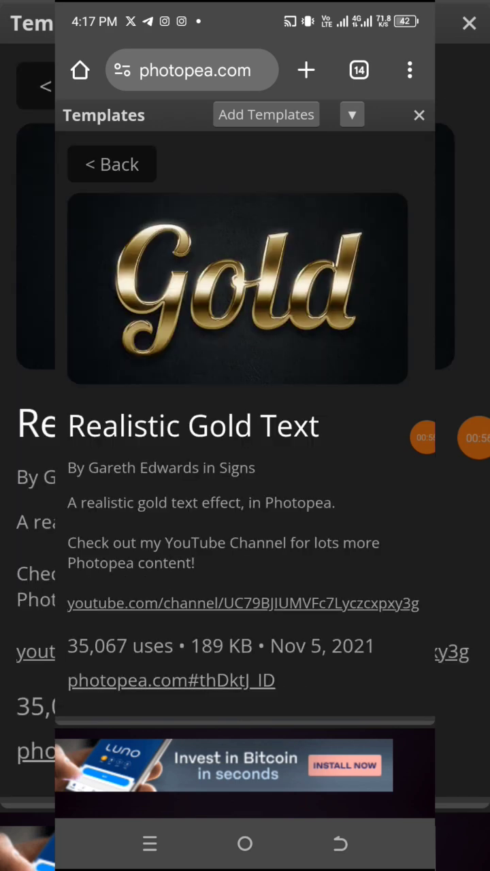
- Load the Realistic Gold Text template and hide its BG and Background layers
click(237, 288)
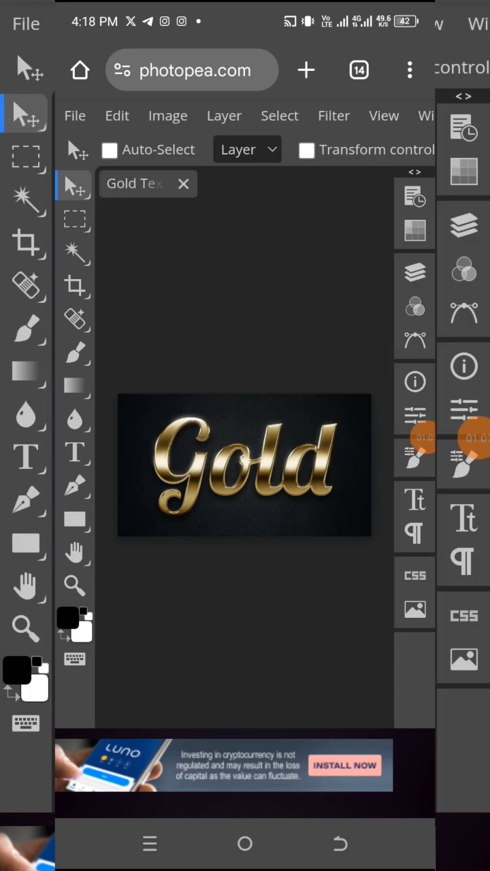
mouse_move(423, 437)
mouse_down()
mouse_move(381, 284)
mouse_move(377, 315)
mouse_move(410, 308)
mouse_move(410, 383)
mouse_move(148, 529)
mouse_move(131, 619)
mouse_move(166, 630)
mouse_move(155, 643)
mouse_move(218, 610)
mouse_move(302, 578)
mouse_move(409, 578)
mouse_up()
click(414, 272)
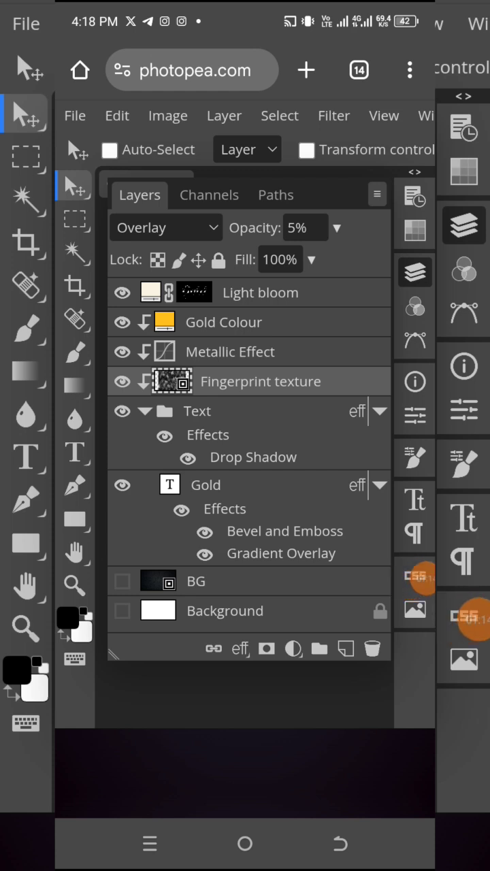
click(414, 272)
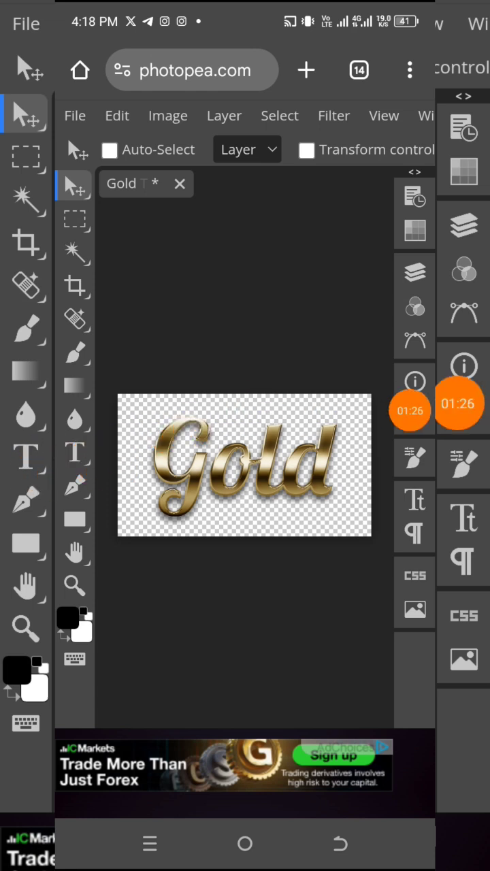
- Replace the lettering 'Gold' with 'Easter' using the Type tool and commit it
click(75, 452)
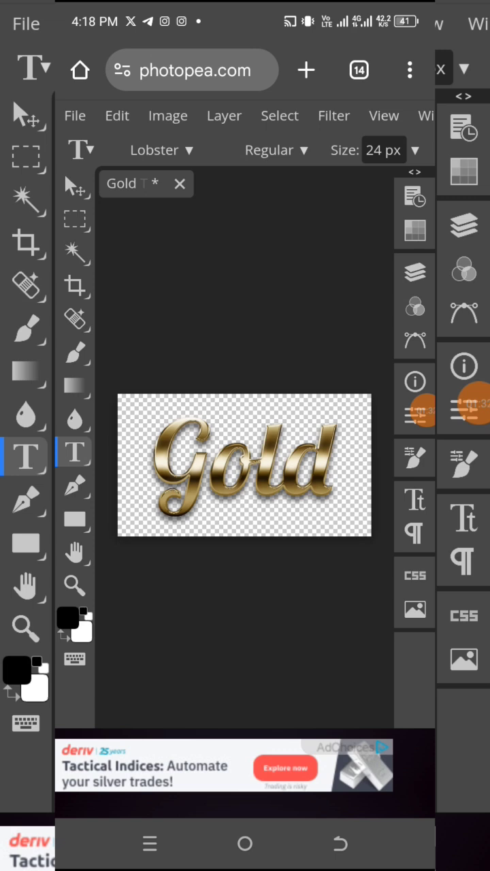
click(151, 495)
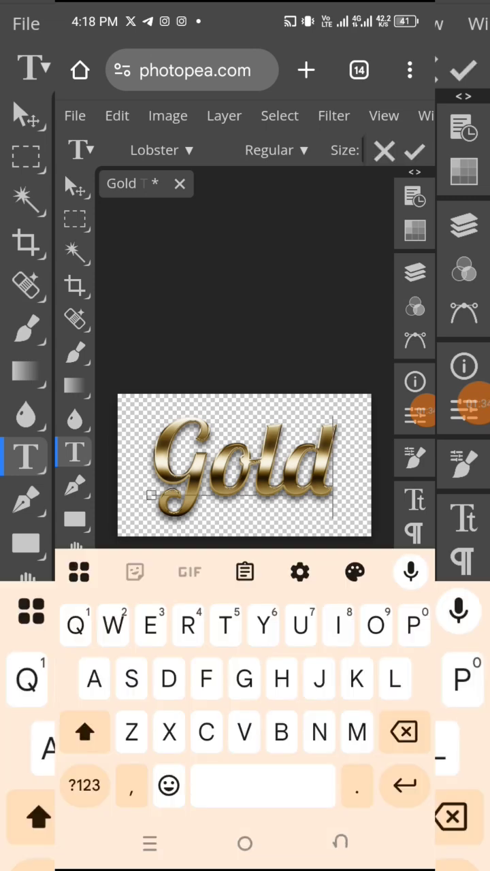
key(BackSpace)
key(BackSpace)
key(BackSpace)
key(BackSpace)
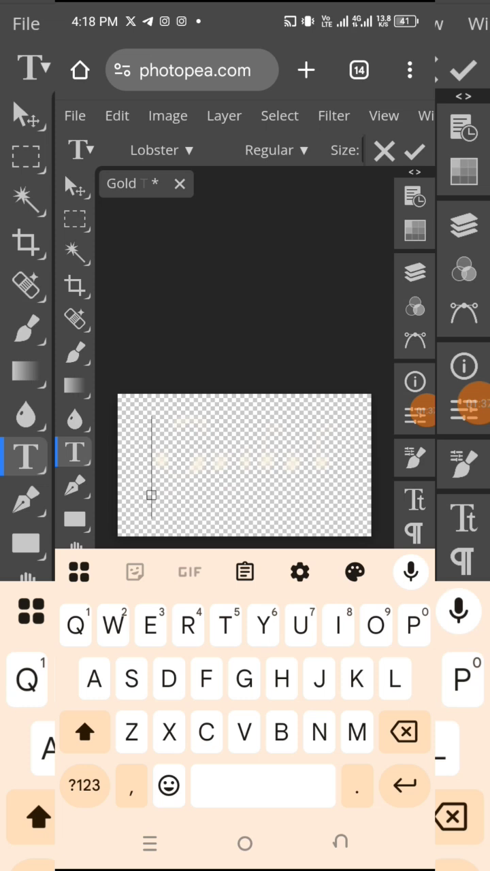
text(Eas)
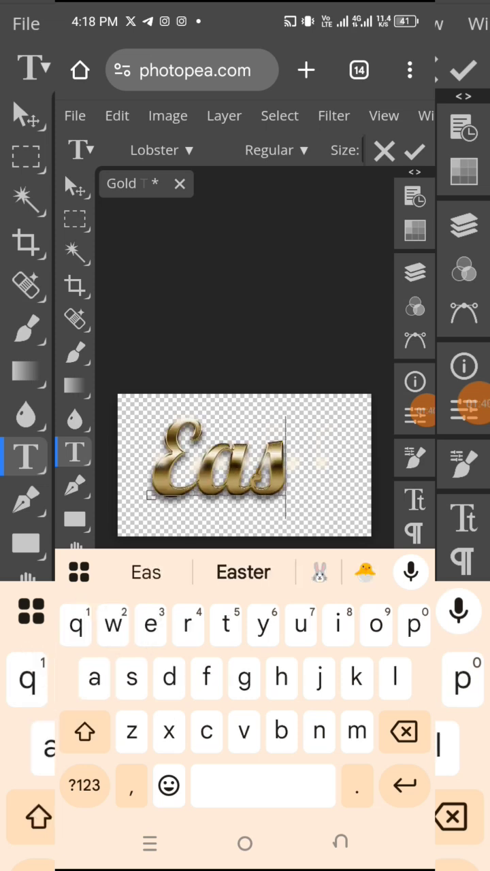
click(243, 572)
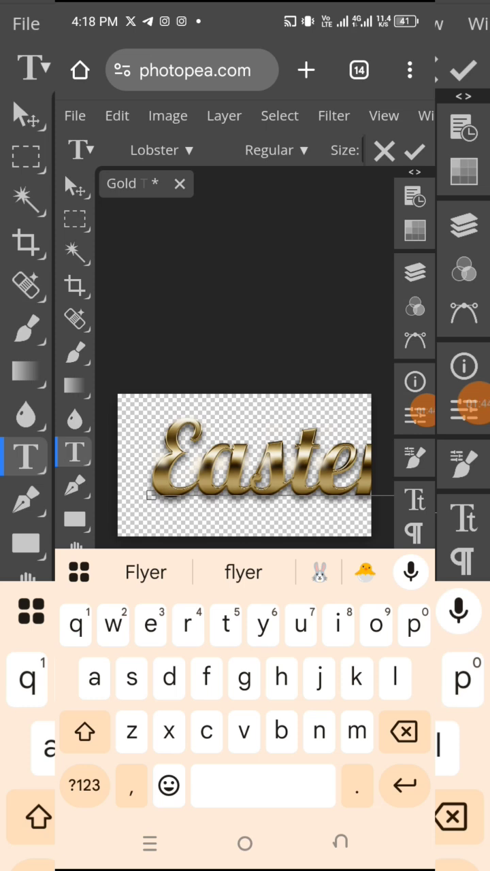
click(414, 151)
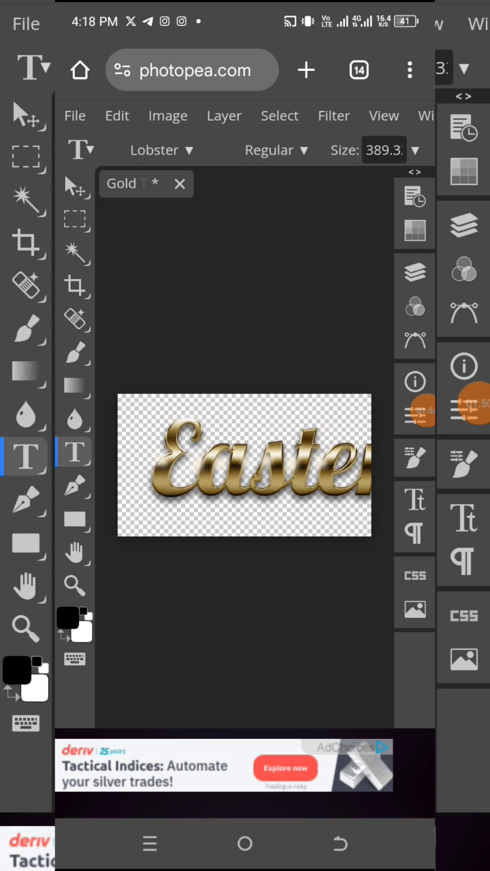
mouse_move(469, 402)
mouse_down()
mouse_move(279, 345)
mouse_move(33, 112)
mouse_up()
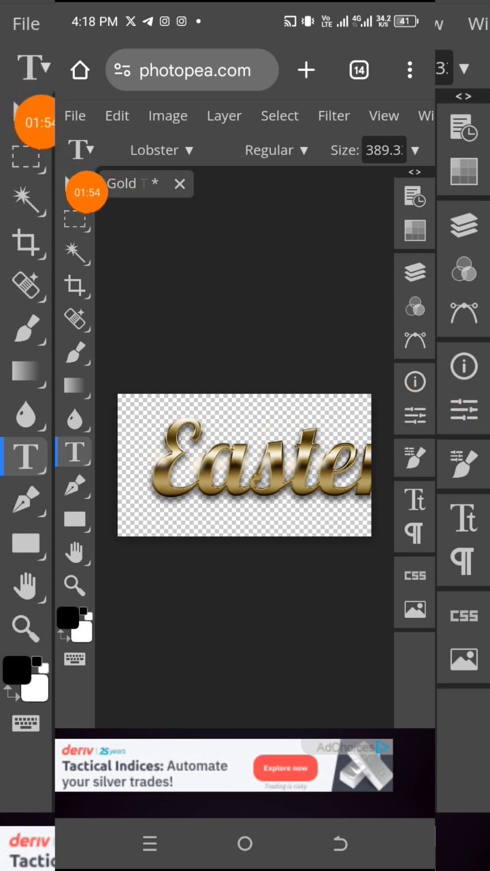
mouse_move(33, 112)
mouse_down()
mouse_move(48, 148)
mouse_move(170, 245)
mouse_move(32, 242)
mouse_up()
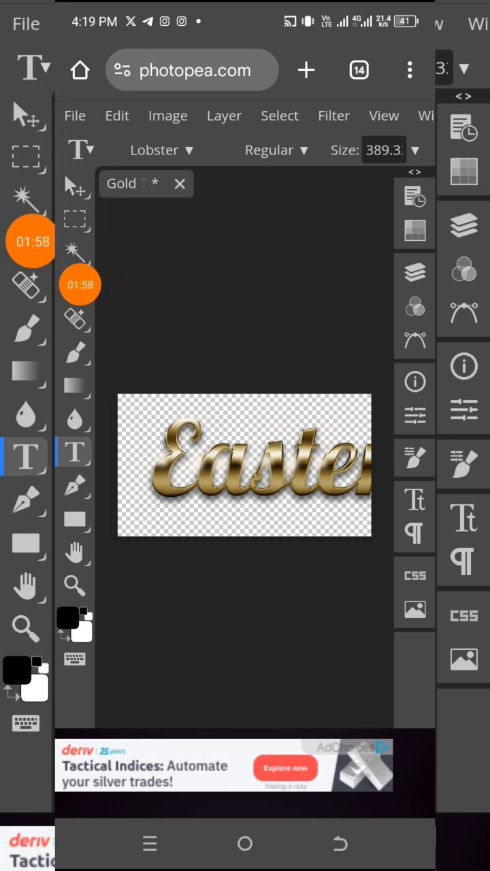
- Drag the Easter text left with the Move tool until it is centred on the canvas
click(75, 185)
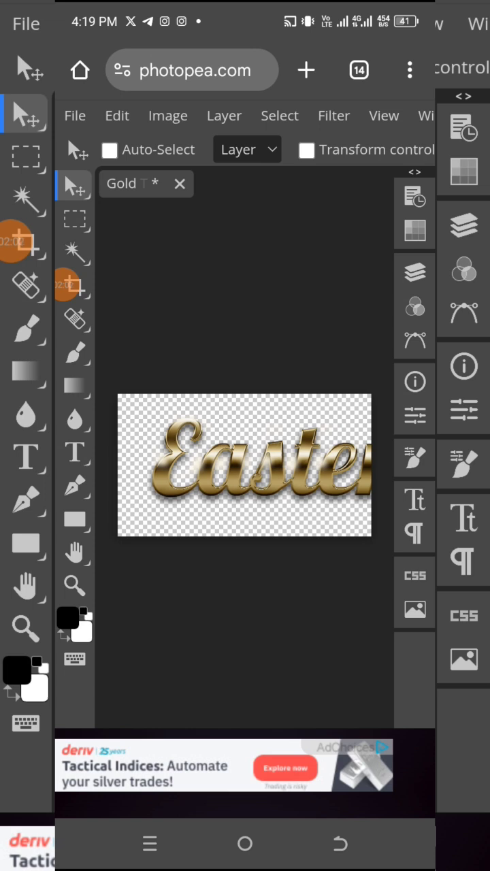
mouse_move(258, 456)
mouse_down()
mouse_move(226, 476)
mouse_move(204, 477)
mouse_move(227, 473)
mouse_move(229, 460)
mouse_move(238, 453)
mouse_move(226, 460)
mouse_up()
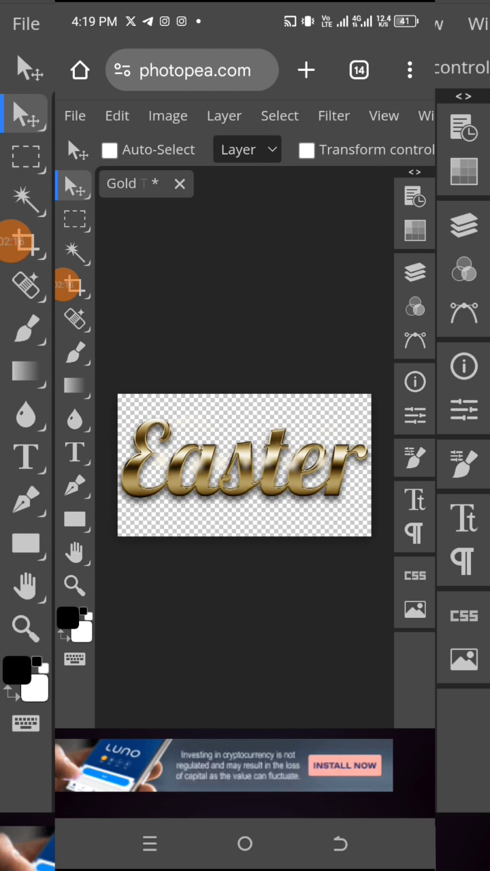
drag(65, 286, 81, 239)
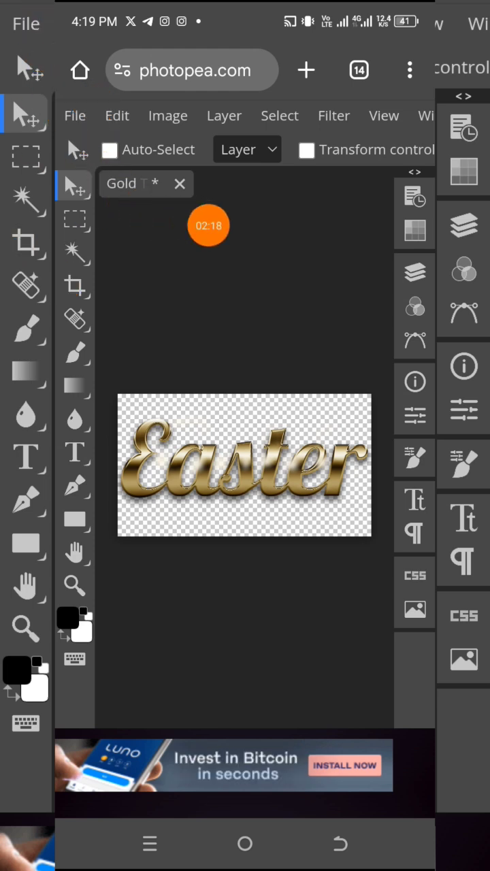
- Export the design through File > Export as > PNG as 'Gold Text', 960×540
click(75, 116)
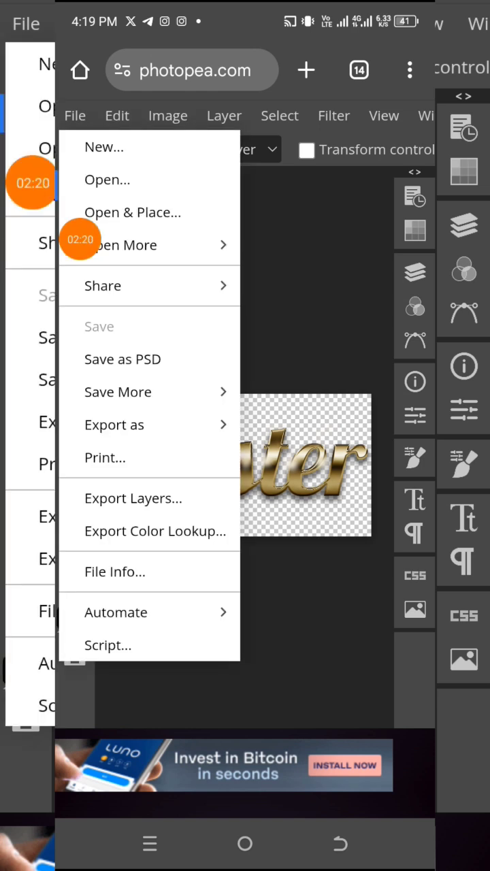
mouse_move(80, 239)
mouse_down()
mouse_move(458, 284)
mouse_move(278, 361)
mouse_move(157, 433)
mouse_move(210, 431)
mouse_move(238, 414)
mouse_move(370, 403)
mouse_up()
click(114, 425)
mouse_move(409, 403)
mouse_down()
mouse_move(170, 445)
mouse_move(202, 401)
mouse_move(234, 433)
mouse_move(238, 422)
mouse_move(226, 424)
mouse_move(224, 404)
mouse_move(356, 404)
mouse_move(346, 435)
mouse_move(354, 397)
mouse_move(292, 393)
mouse_move(205, 413)
mouse_move(230, 405)
mouse_move(296, 414)
mouse_move(281, 385)
mouse_move(236, 421)
mouse_move(351, 419)
mouse_move(200, 426)
mouse_move(197, 433)
mouse_move(362, 421)
mouse_move(206, 452)
mouse_move(400, 449)
mouse_move(411, 444)
mouse_up()
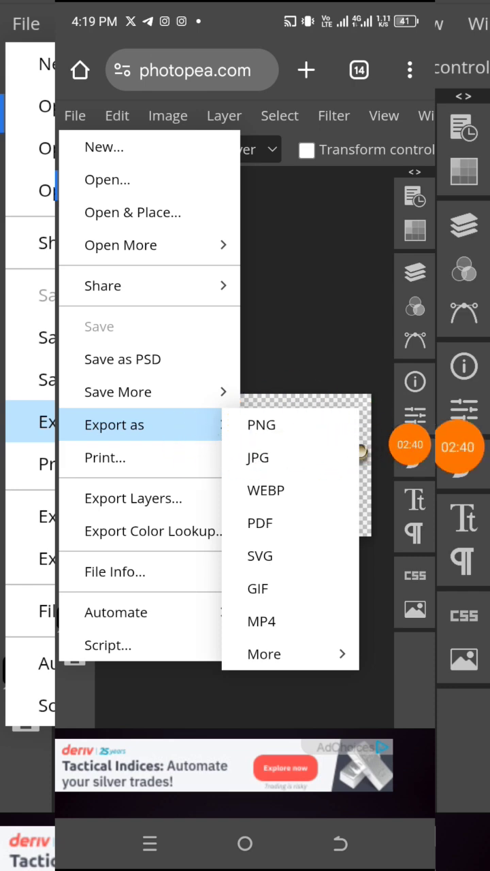
click(261, 425)
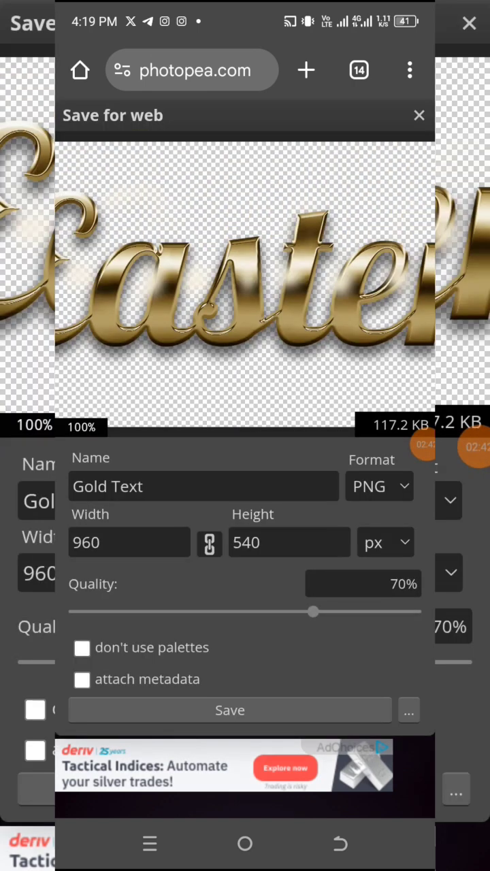
mouse_move(425, 445)
mouse_down()
mouse_move(206, 510)
mouse_move(296, 707)
mouse_move(333, 683)
mouse_move(408, 676)
mouse_up()
click(229, 709)
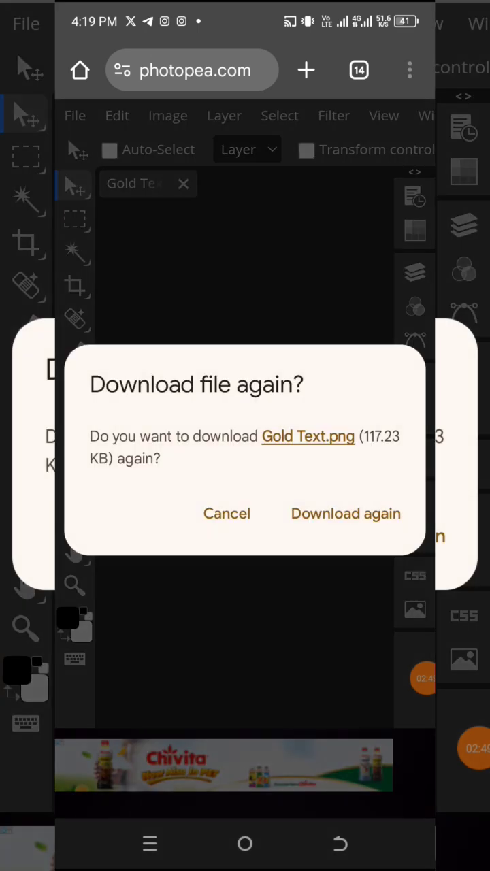
- Decline downloading the file again and return to the Android home screen
click(346, 514)
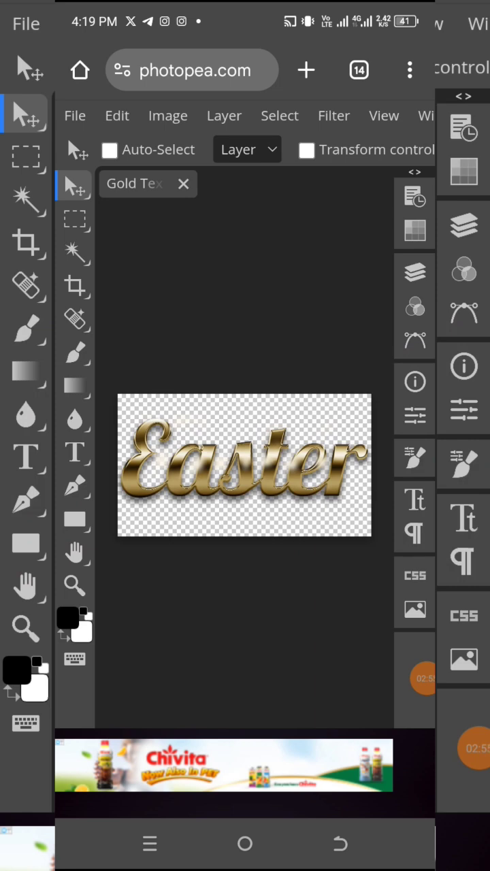
click(245, 843)
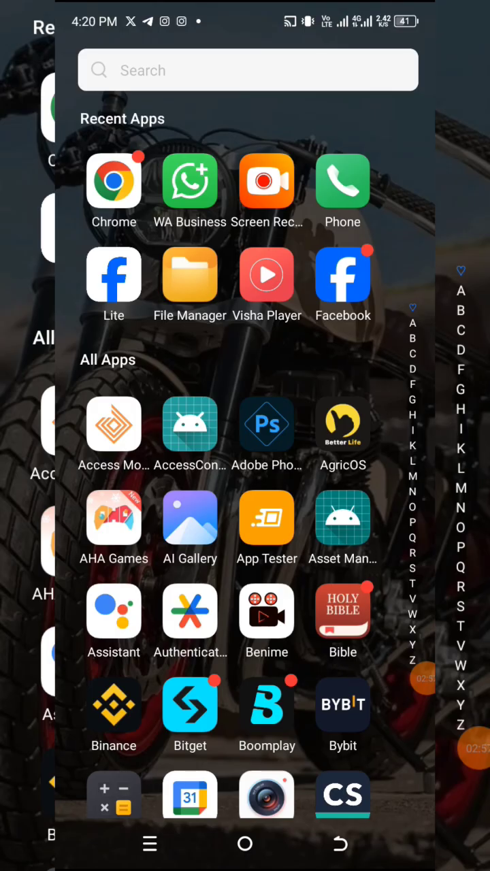